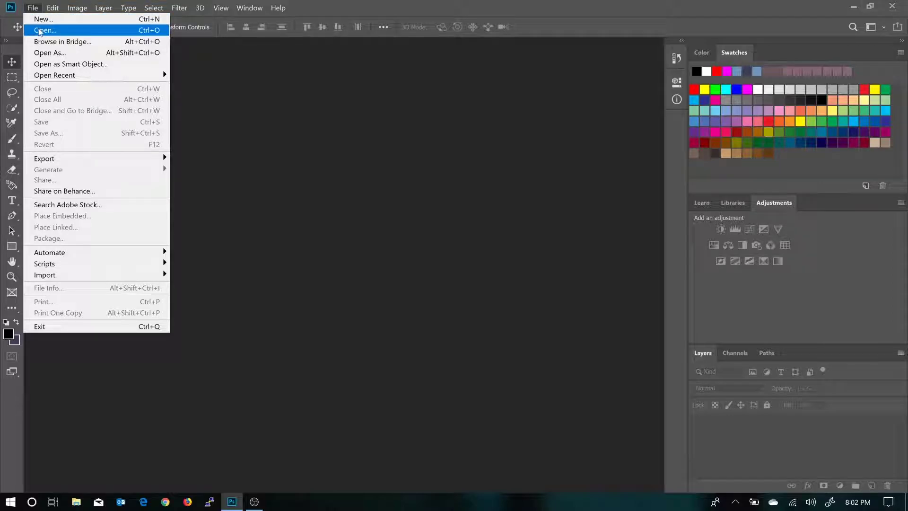
Open the keanuReeves image from the Breathtaking folder on the Desktop
{"action": "left_click", "coordinate": [222, 76]}
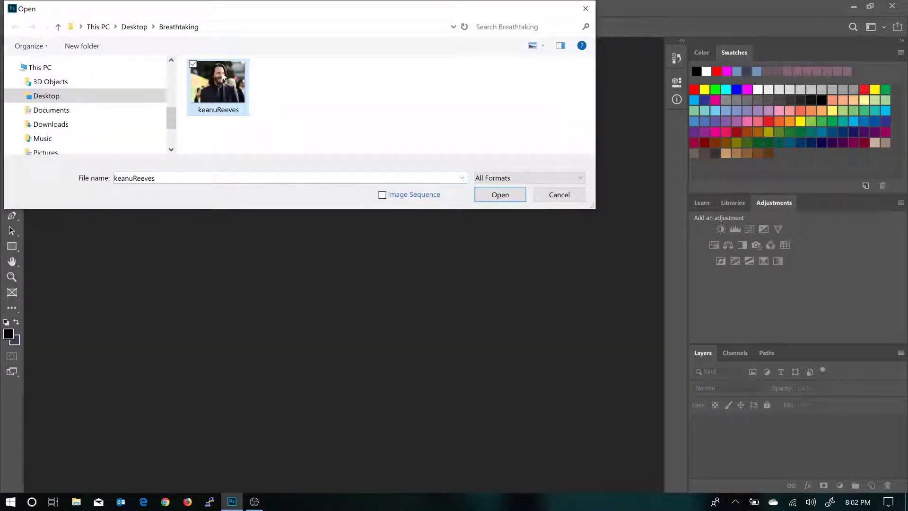
{"action": "left_click", "coordinate": [501, 194]}
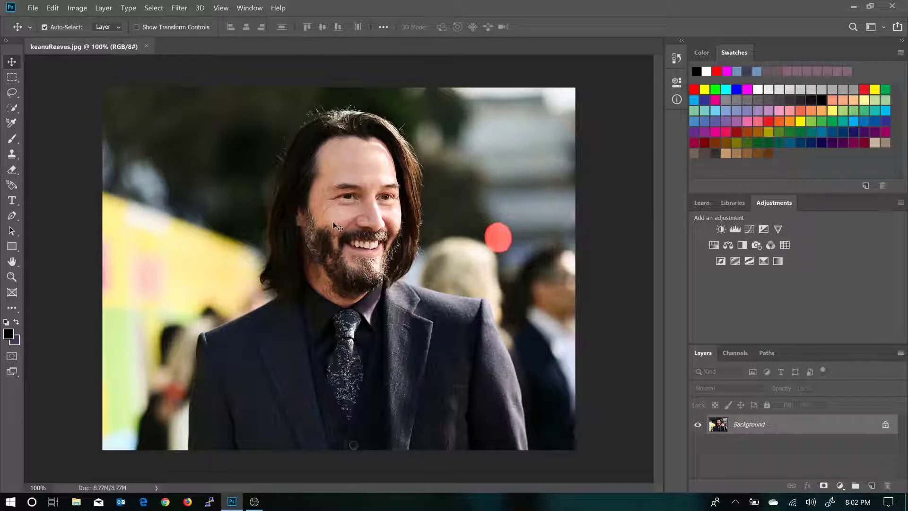
Duplicate the Background layer and hide the original Background
{"action": "key", "text": "ctrl+j"}
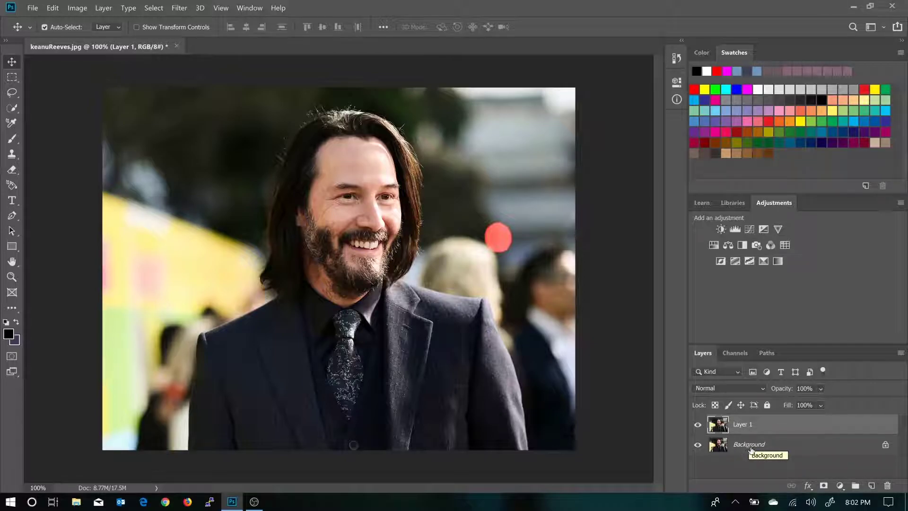
{"action": "left_click", "coordinate": [698, 445]}
{"action": "left_click", "coordinate": [245, 9]}
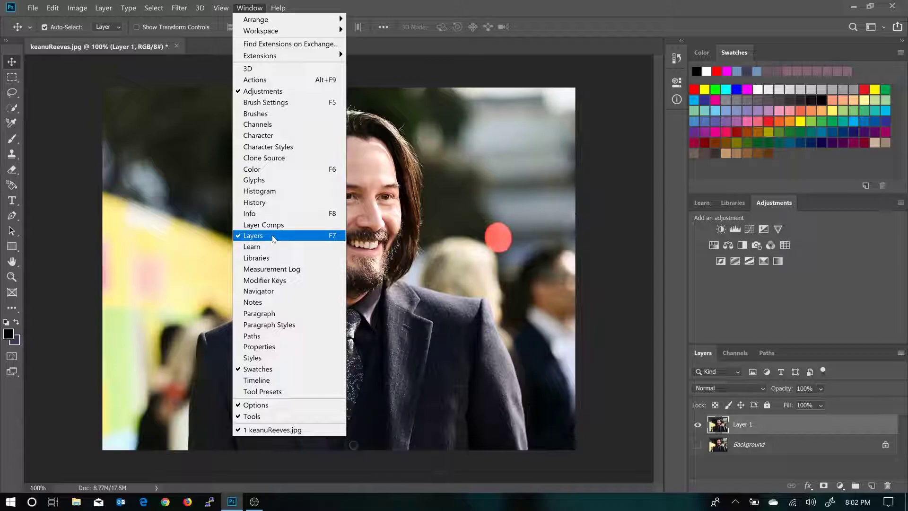
{"action": "left_click", "coordinate": [424, 193]}
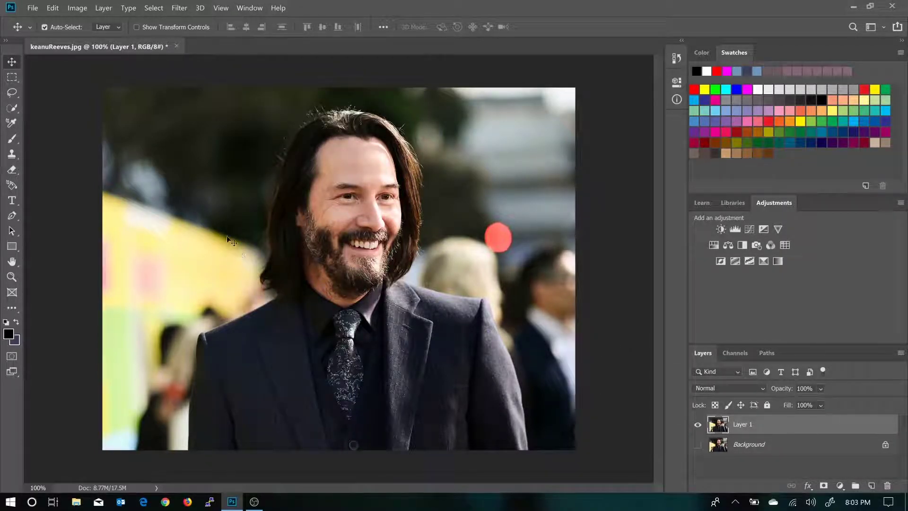
Select the man in the foreground with a 45 px Quick Selection brush, subtracting the stray background area beside his hair
{"action": "left_click", "coordinate": [12, 109]}
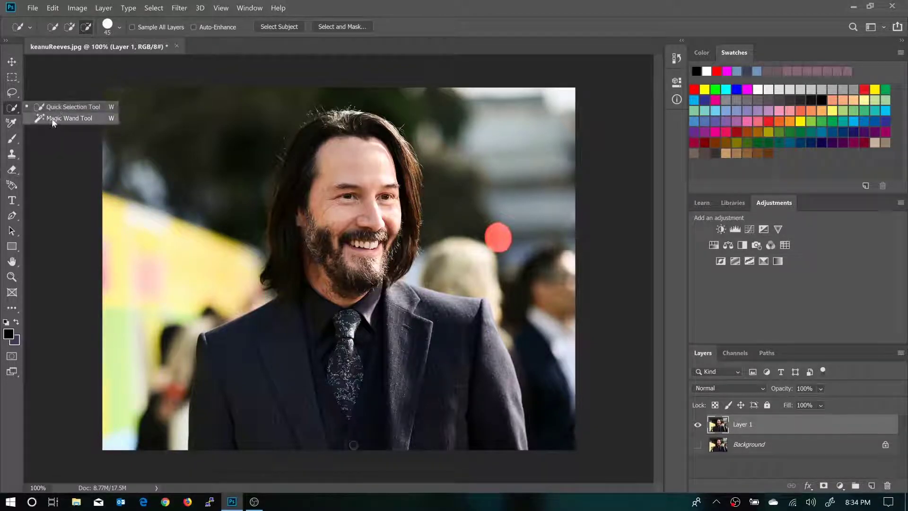
{"action": "left_click", "coordinate": [10, 112]}
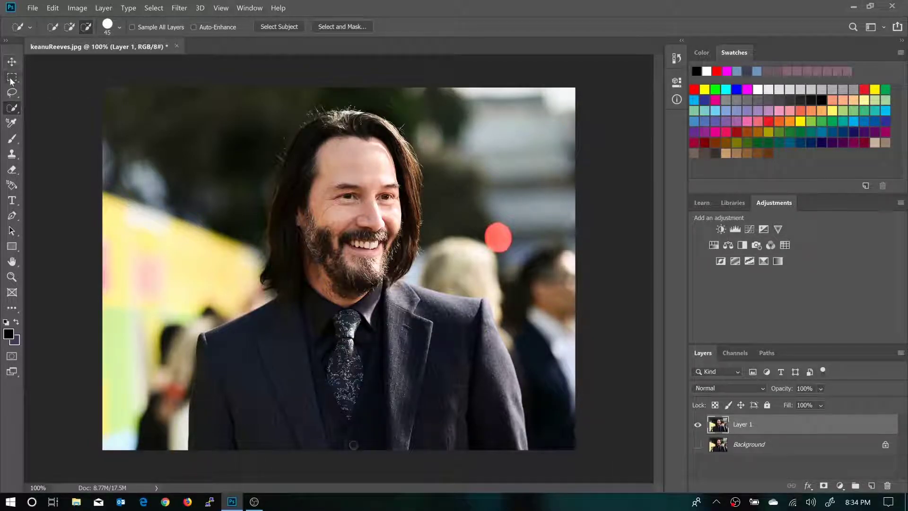
{"action": "key", "text": "i"}
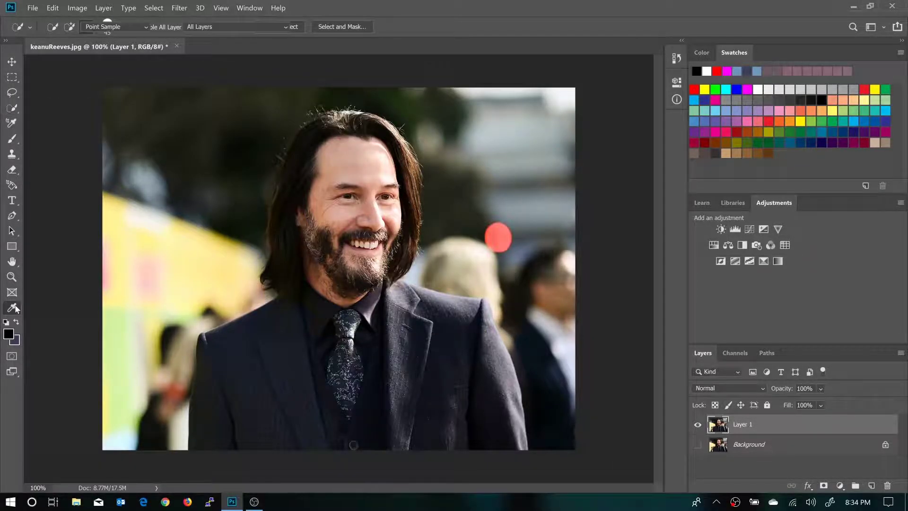
{"action": "left_click", "coordinate": [14, 308]}
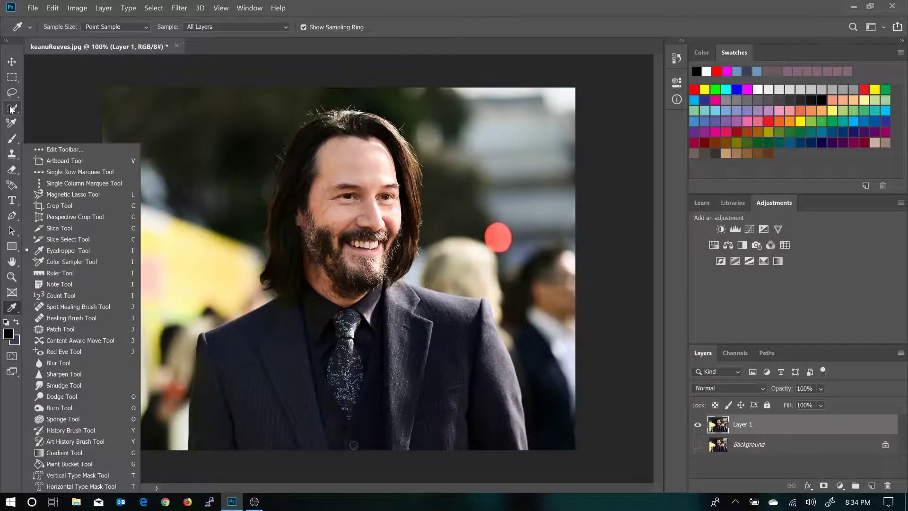
{"action": "left_click", "coordinate": [13, 109]}
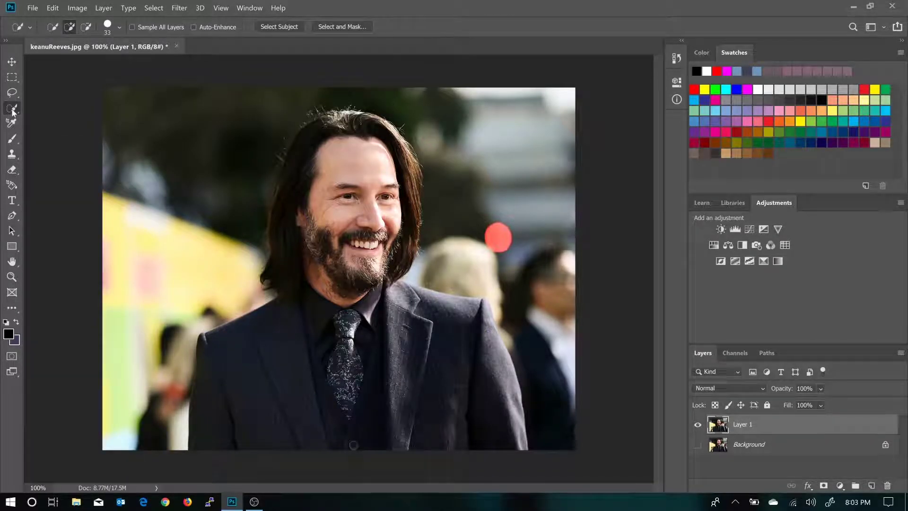
{"action": "left_click", "coordinate": [68, 29]}
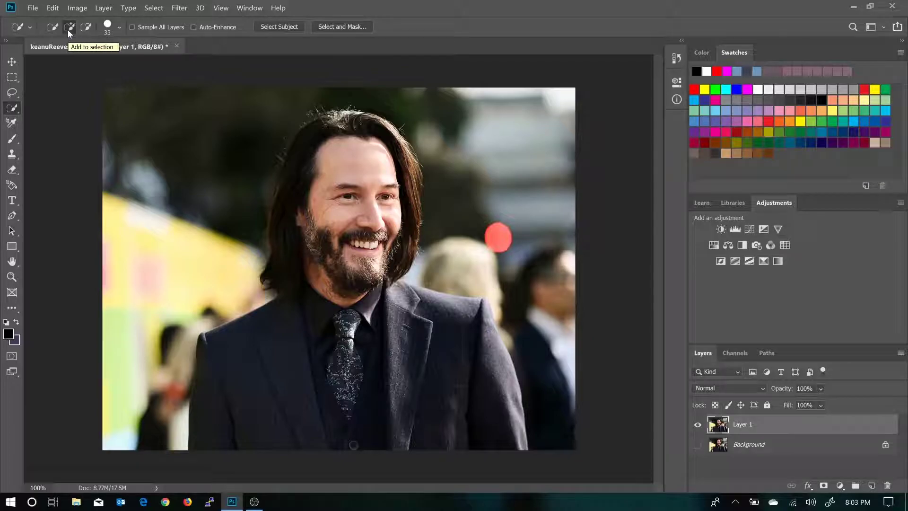
{"action": "left_click", "coordinate": [119, 27]}
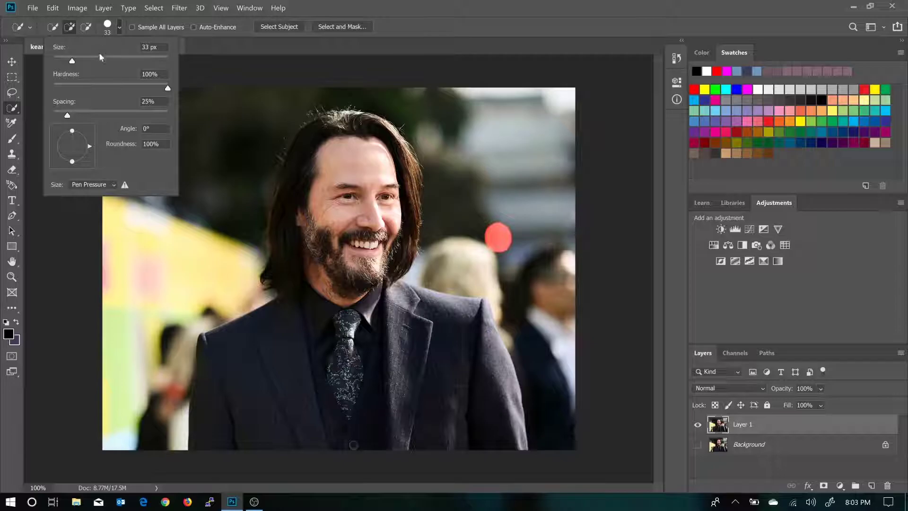
{"action": "left_click_drag", "start_coordinate": [72, 58], "coordinate": [78, 60]}
{"action": "left_click", "coordinate": [111, 29]}
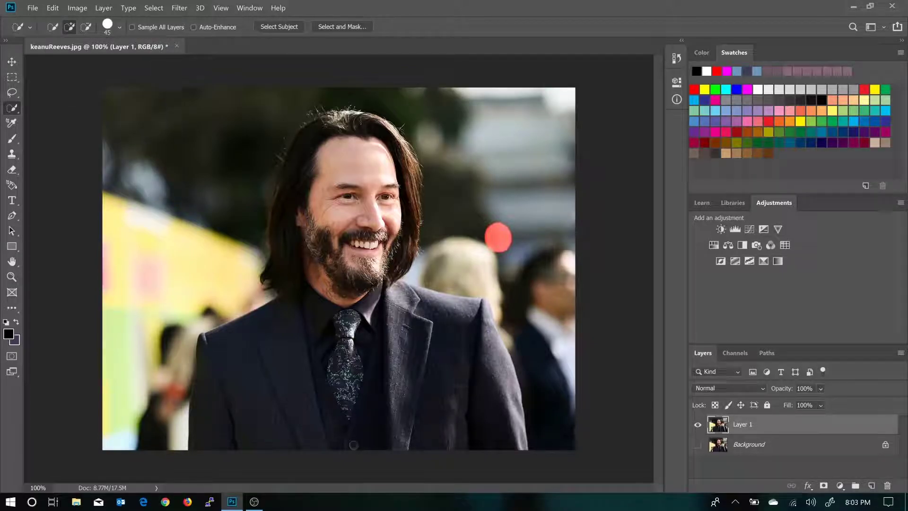
{"action": "mouse_move", "coordinate": [198, 445]}
{"action": "left_mouse_down"}
{"action": "mouse_move", "coordinate": [225, 341]}
{"action": "mouse_move", "coordinate": [310, 283]}
{"action": "mouse_move", "coordinate": [283, 277]}
{"action": "mouse_move", "coordinate": [284, 216]}
{"action": "mouse_move", "coordinate": [295, 173]}
{"action": "mouse_move", "coordinate": [329, 126]}
{"action": "mouse_move", "coordinate": [372, 152]}
{"action": "mouse_move", "coordinate": [392, 213]}
{"action": "mouse_move", "coordinate": [416, 369]}
{"action": "mouse_move", "coordinate": [493, 429]}
{"action": "mouse_move", "coordinate": [511, 360]}
{"action": "mouse_move", "coordinate": [491, 326]}
{"action": "left_mouse_up"}
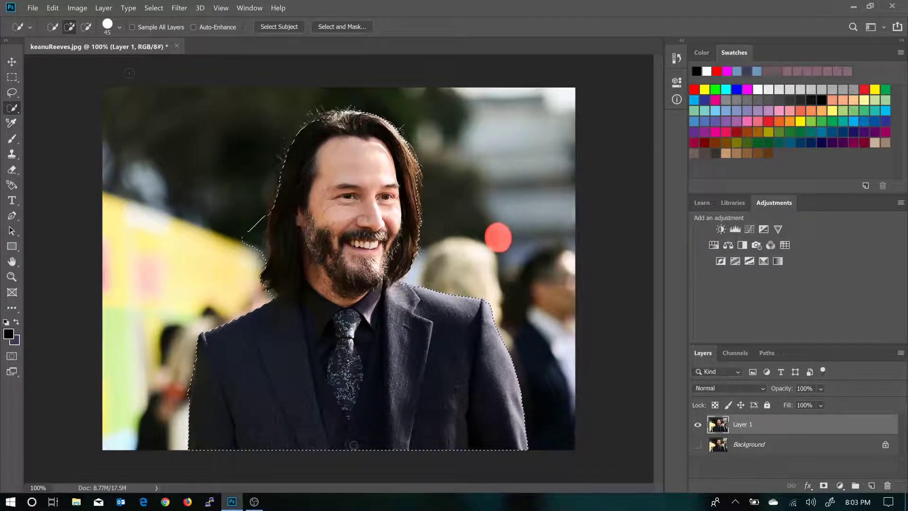
{"action": "left_click", "coordinate": [83, 27]}
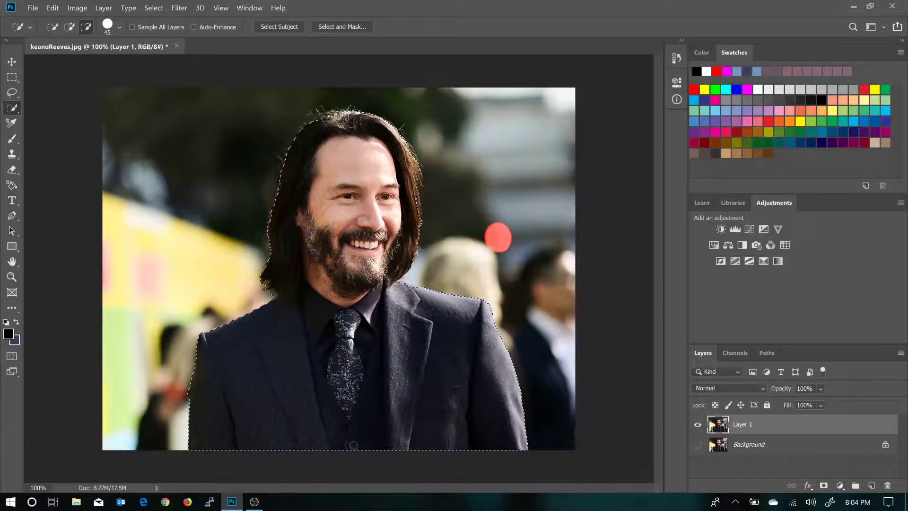
Try isolating the man by copying the selection to a new layer and hiding Layer 1
{"action": "key", "text": "ctrl+j"}
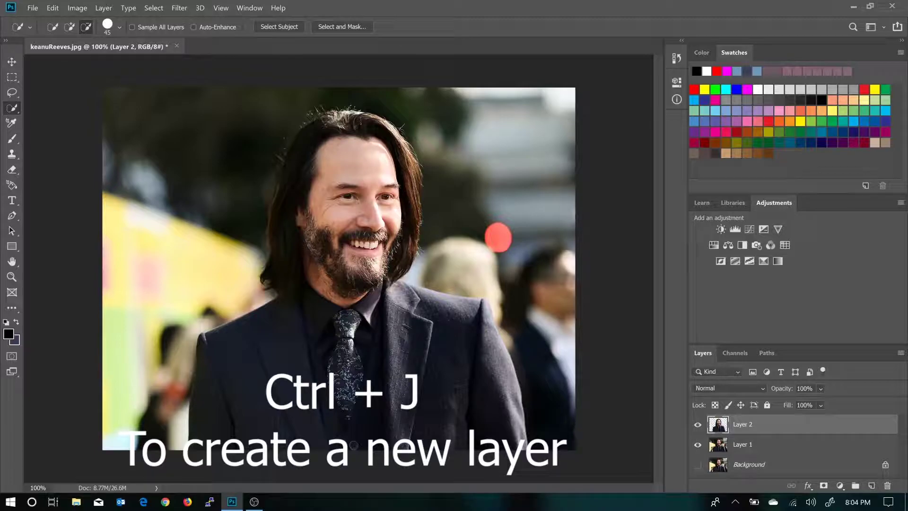
{"action": "key", "text": "v"}
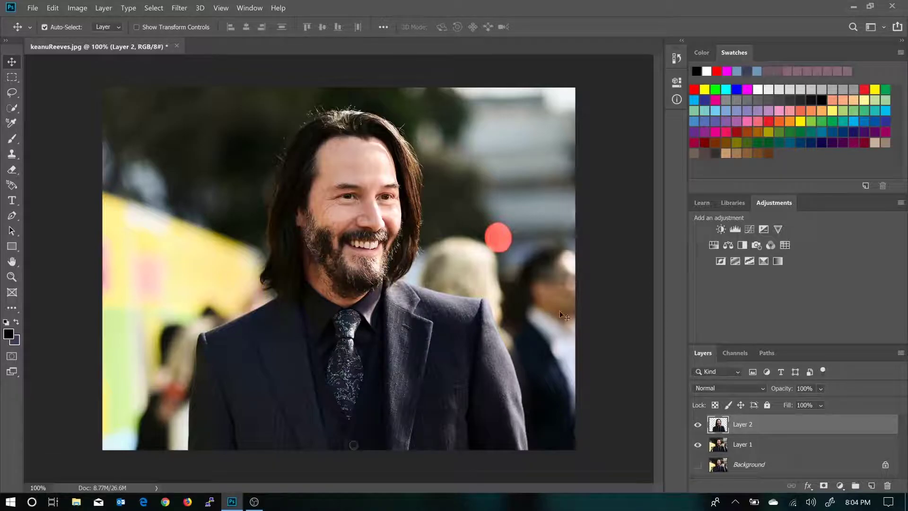
{"action": "left_click", "coordinate": [698, 446]}
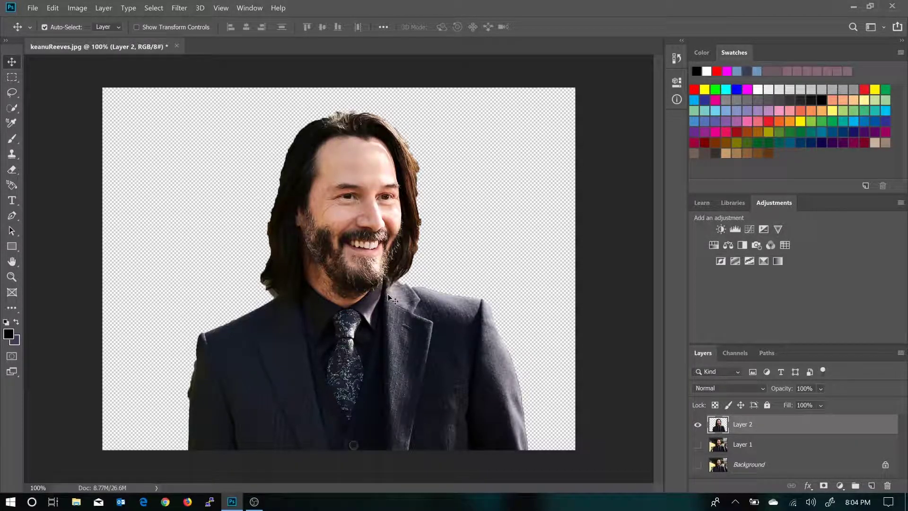
{"action": "key", "text": "ctrl+z"}
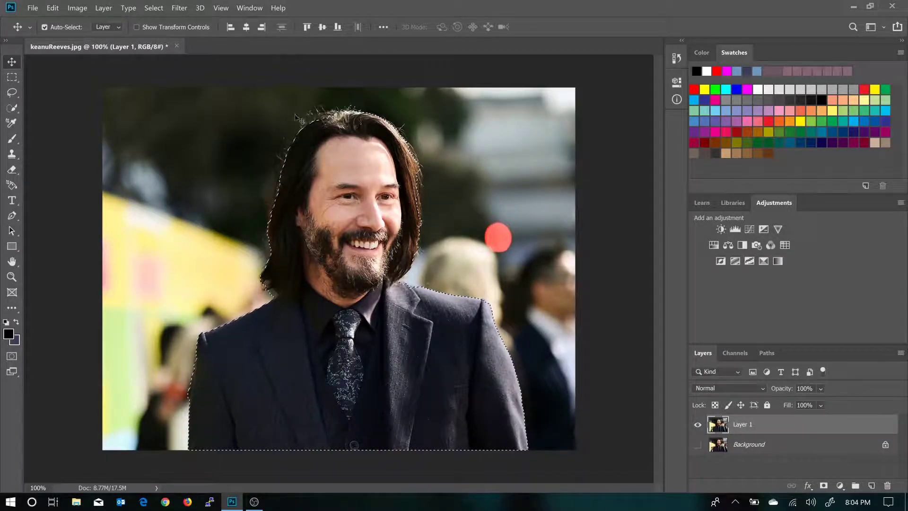
Invert the selection, delete the background around the man on Layer 1, and clear the selection
{"action": "left_click", "coordinate": [153, 6]}
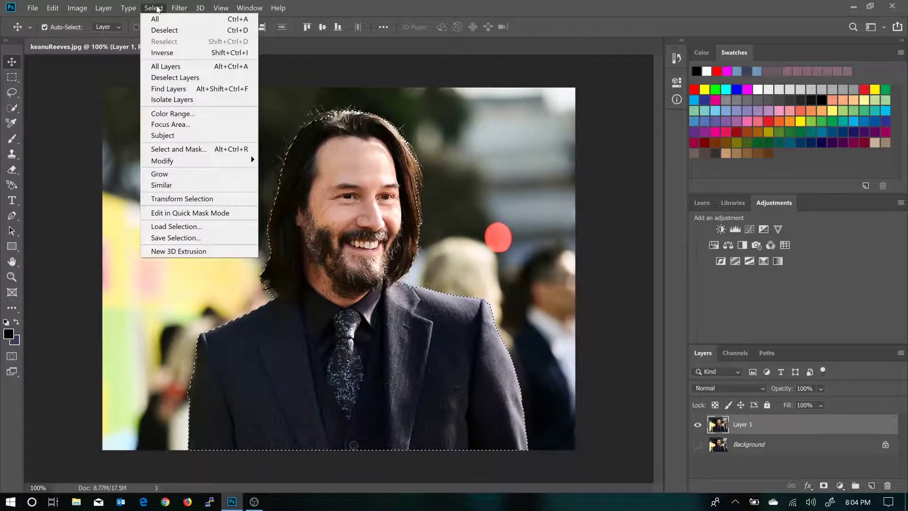
{"action": "left_click", "coordinate": [157, 53]}
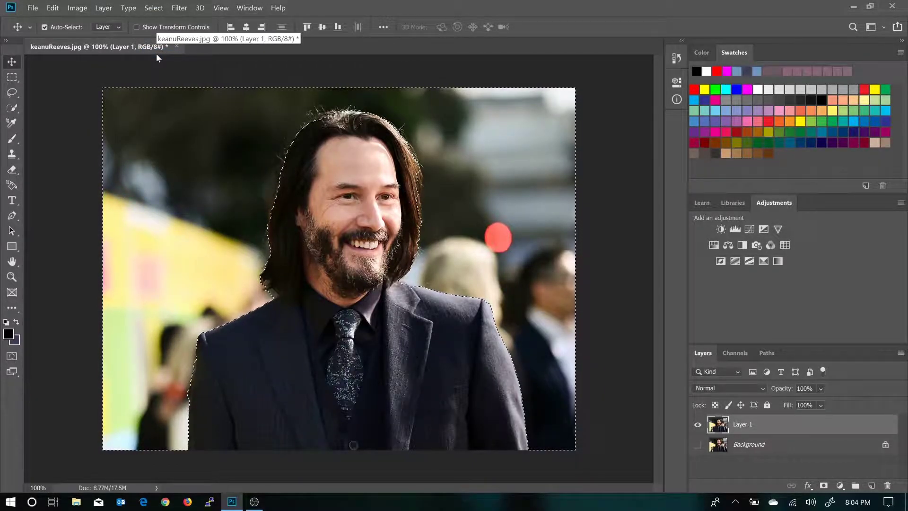
{"action": "key", "text": "Delete"}
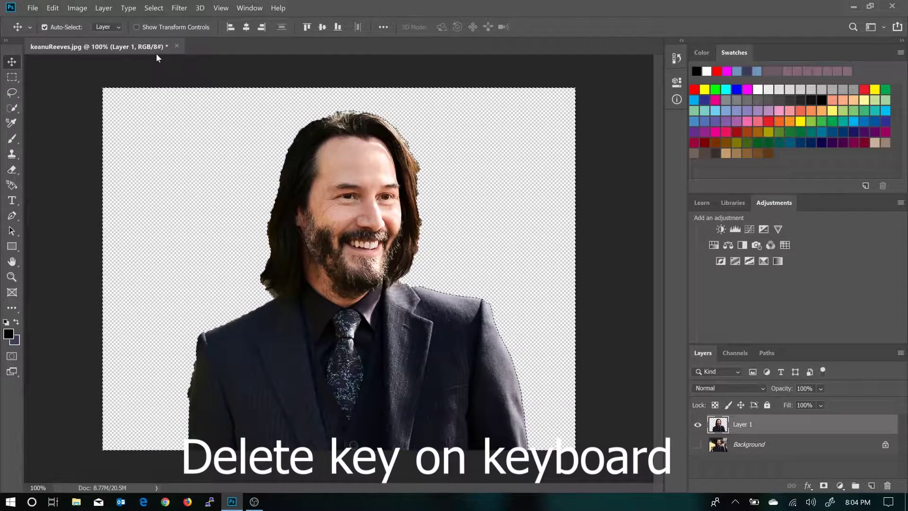
{"action": "key", "text": "ctrl+d"}
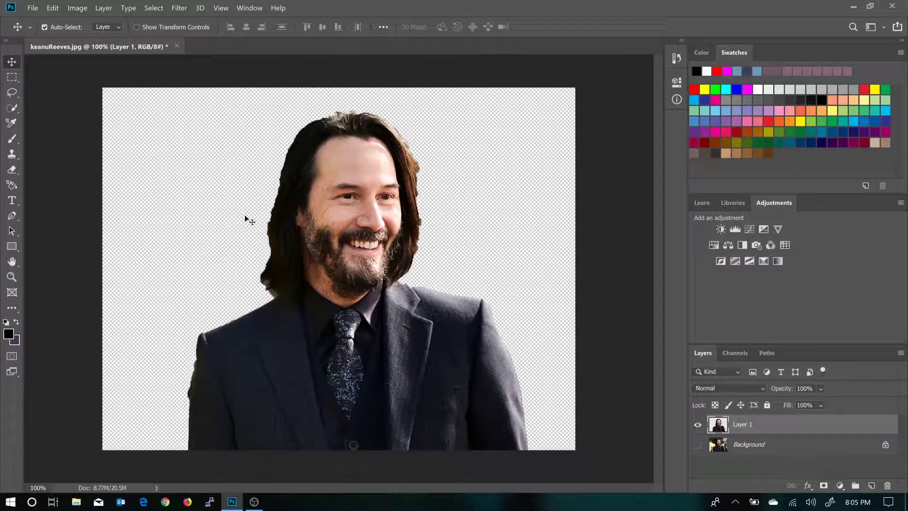
Erase the leftover background fringe around the man's hair on Layer 1 with a 28 px Eraser brush
{"action": "left_click", "coordinate": [9, 175]}
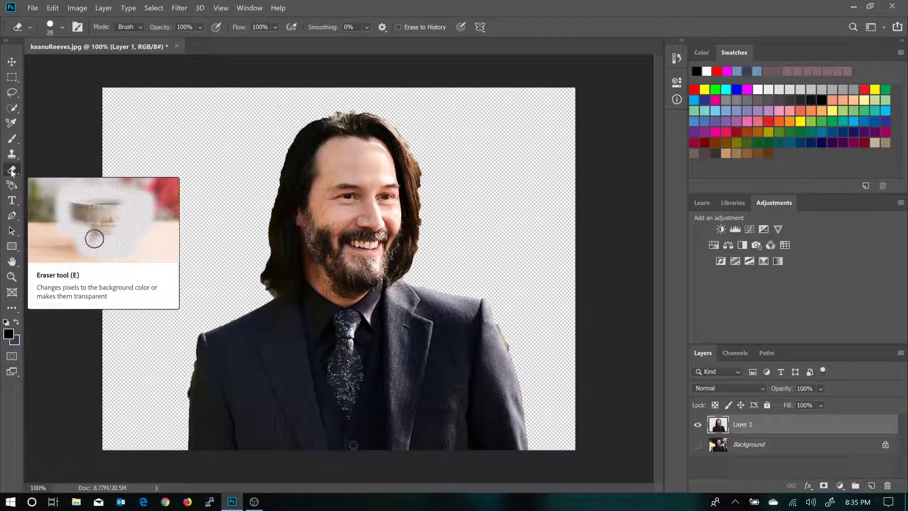
{"action": "left_click", "coordinate": [12, 171]}
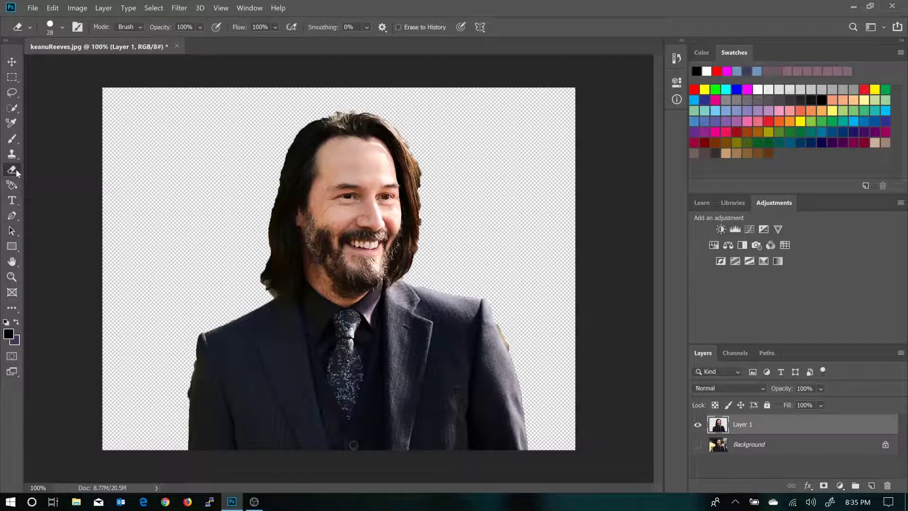
{"action": "key", "text": "i"}
{"action": "left_click", "coordinate": [8, 309]}
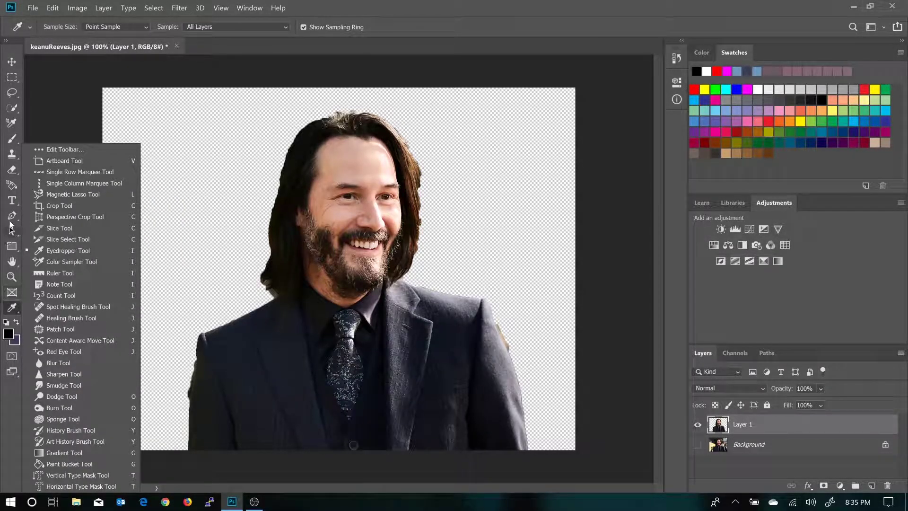
{"action": "left_click", "coordinate": [12, 172]}
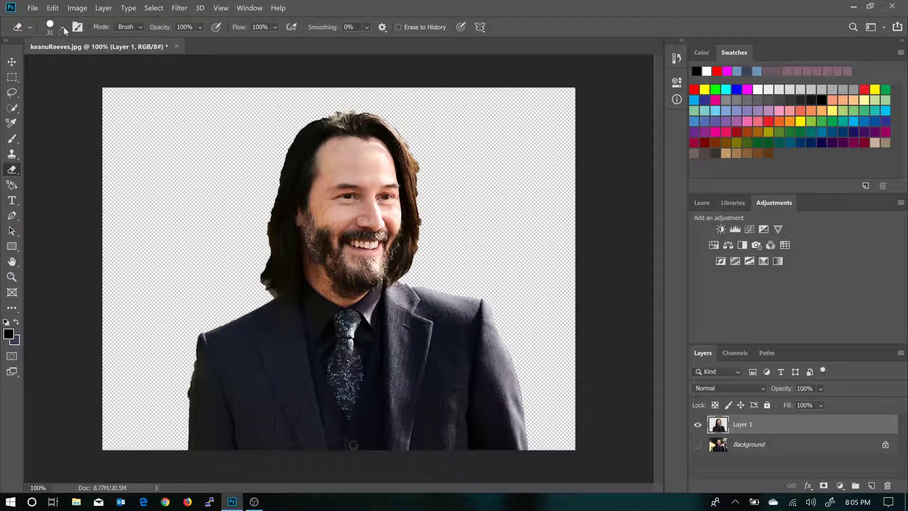
{"action": "left_click", "coordinate": [61, 29]}
{"action": "left_click_drag", "start_coordinate": [79, 64], "coordinate": [78, 63]}
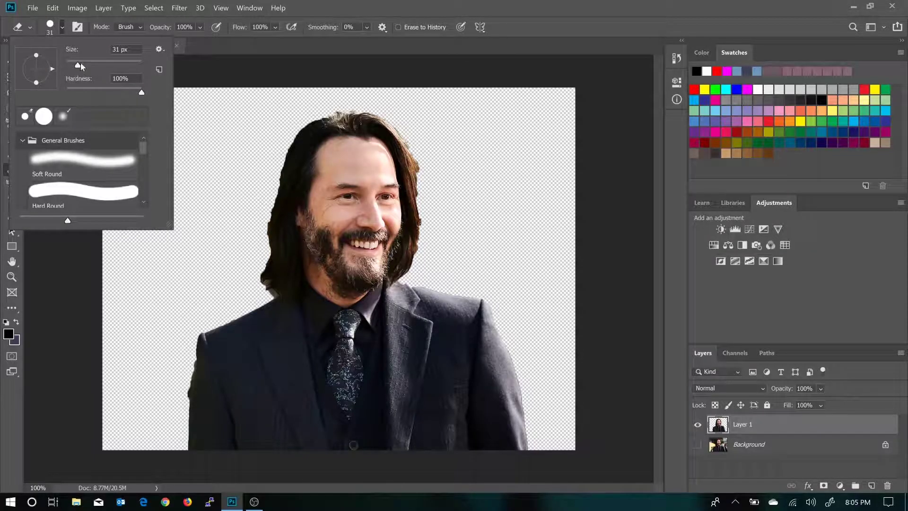
{"action": "left_click", "coordinate": [61, 29]}
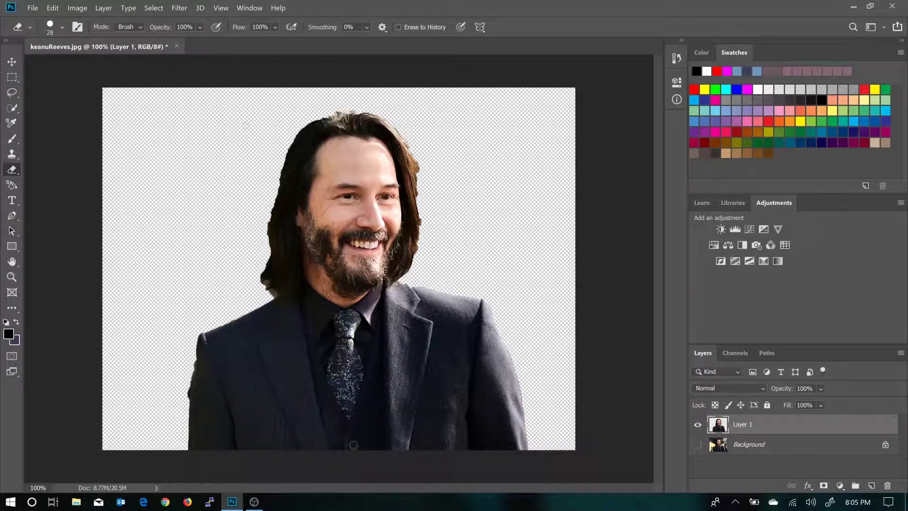
{"action": "left_click_drag", "start_coordinate": [355, 109], "coordinate": [336, 114]}
{"action": "left_click_drag", "start_coordinate": [418, 162], "coordinate": [419, 257]}
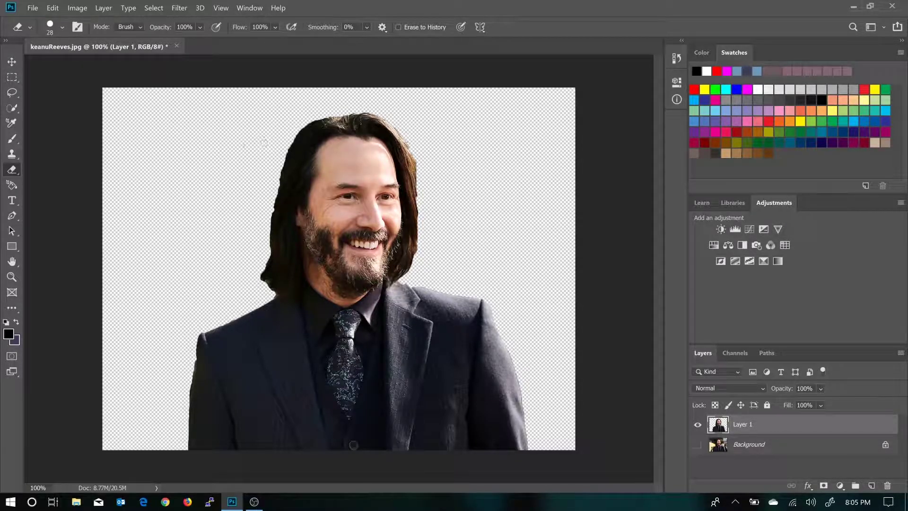
Try Eraser strokes along and into the hair on the left side of the man's head, undoing them
{"action": "left_click_drag", "start_coordinate": [289, 140], "coordinate": [313, 138]}
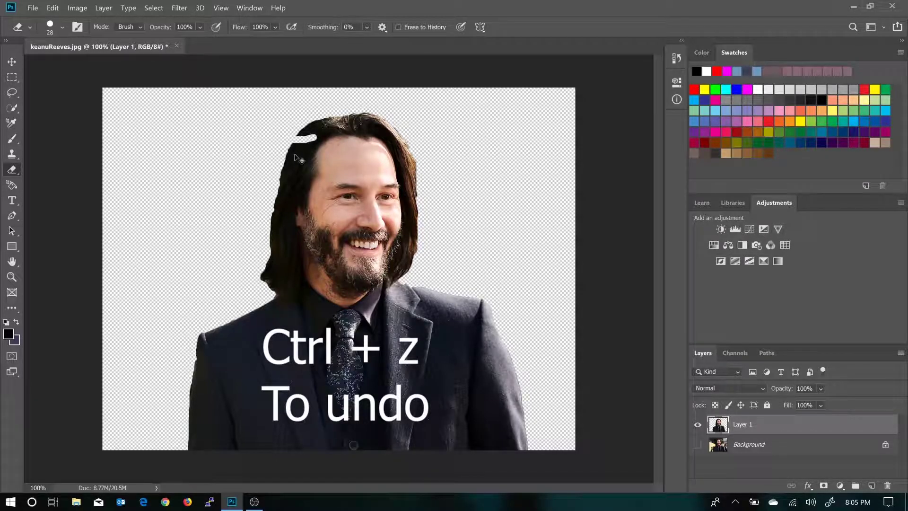
{"action": "key", "text": "ctrl+z"}
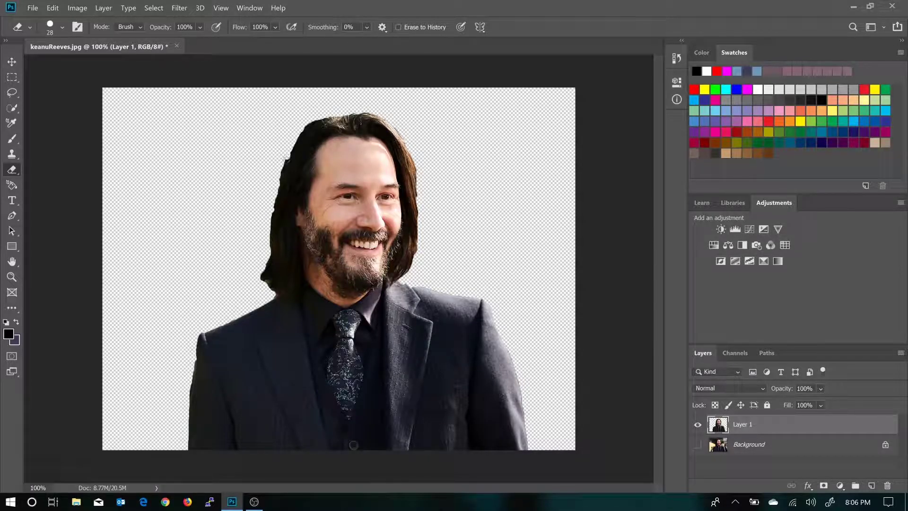
{"action": "left_click_drag", "start_coordinate": [276, 197], "coordinate": [283, 231]}
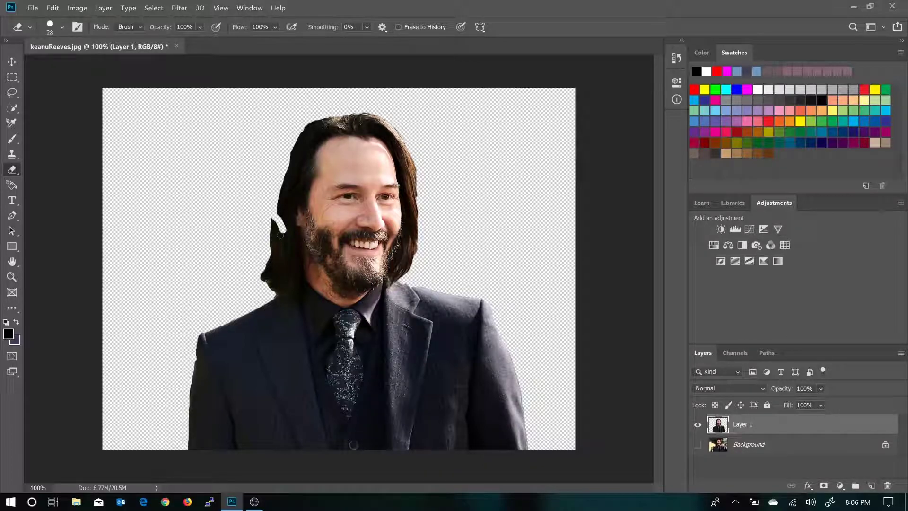
{"action": "key", "text": "ctrl+z"}
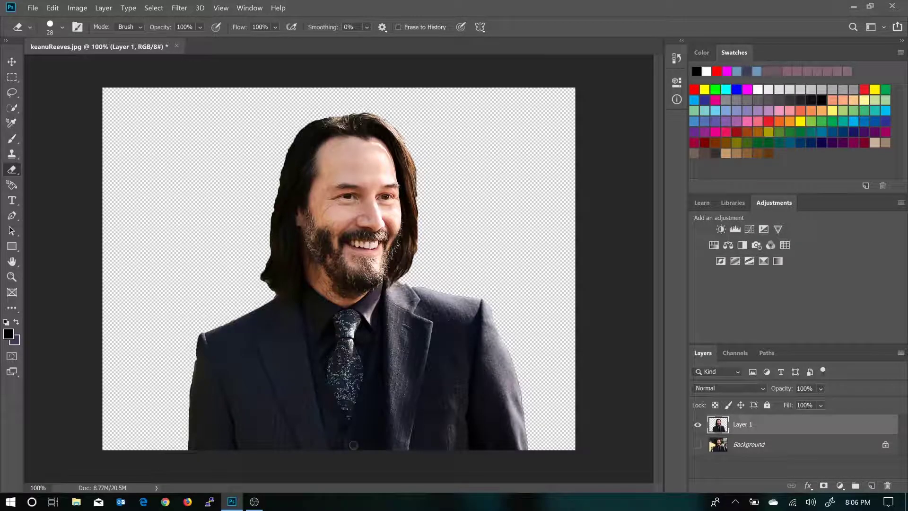
Save the document as the Photoshop file keanuReeves in the Breathtaking folder, with layers and Maximize Compatibility kept on
{"action": "left_click", "coordinate": [27, 10]}
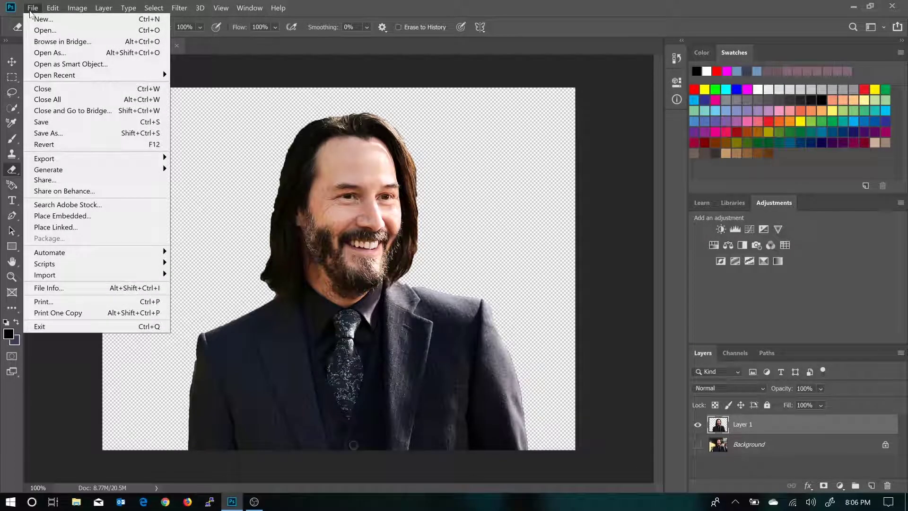
{"action": "left_click", "coordinate": [35, 122]}
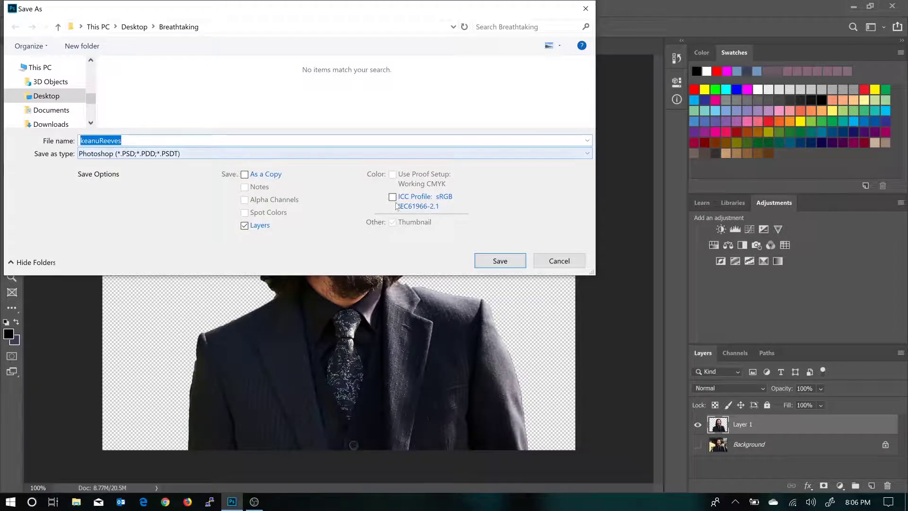
{"action": "left_click", "coordinate": [498, 259]}
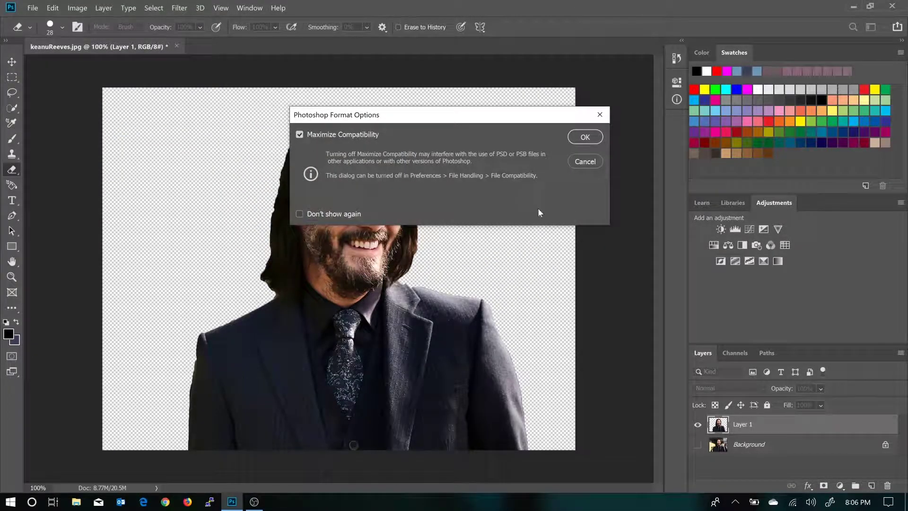
{"action": "left_click", "coordinate": [585, 137]}
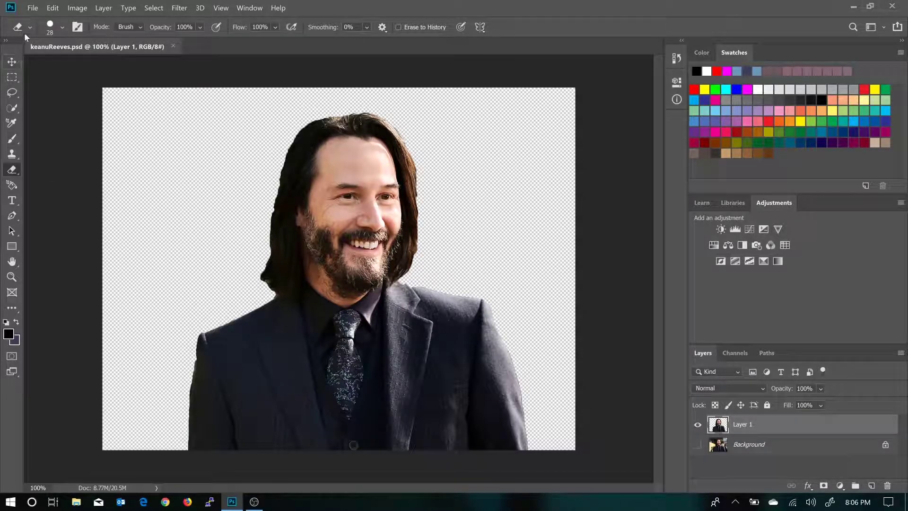
Quick-export the cut-out as a PNG named keanuReevesCutout into the Breathtaking folder
{"action": "left_click", "coordinate": [33, 8]}
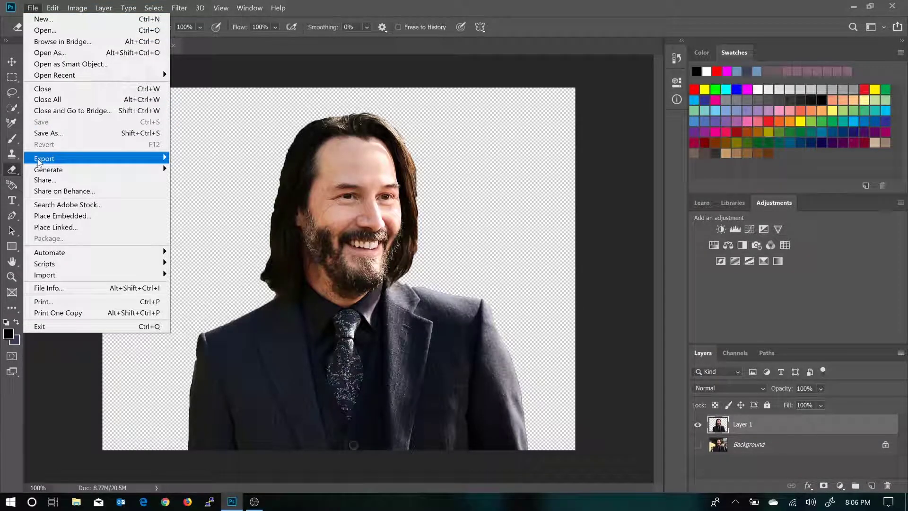
{"action": "mouse_move", "coordinate": [89, 160]}
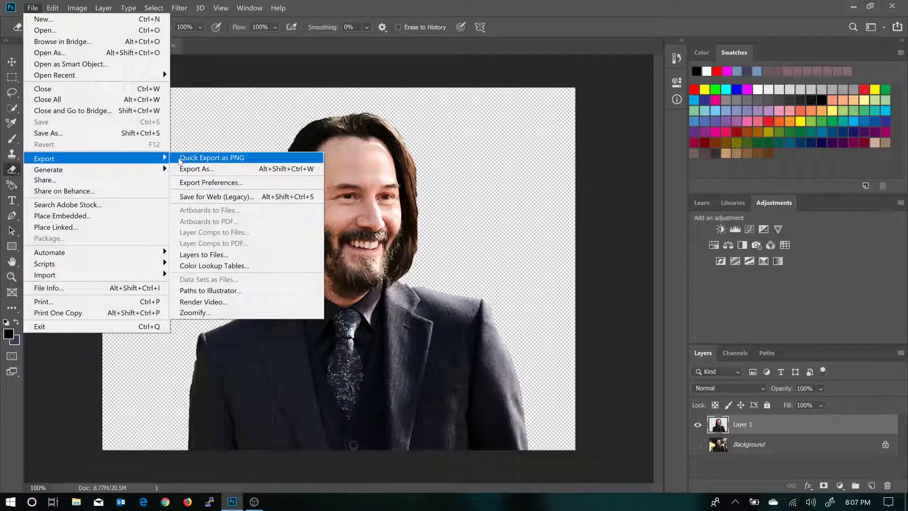
{"action": "left_click", "coordinate": [179, 159]}
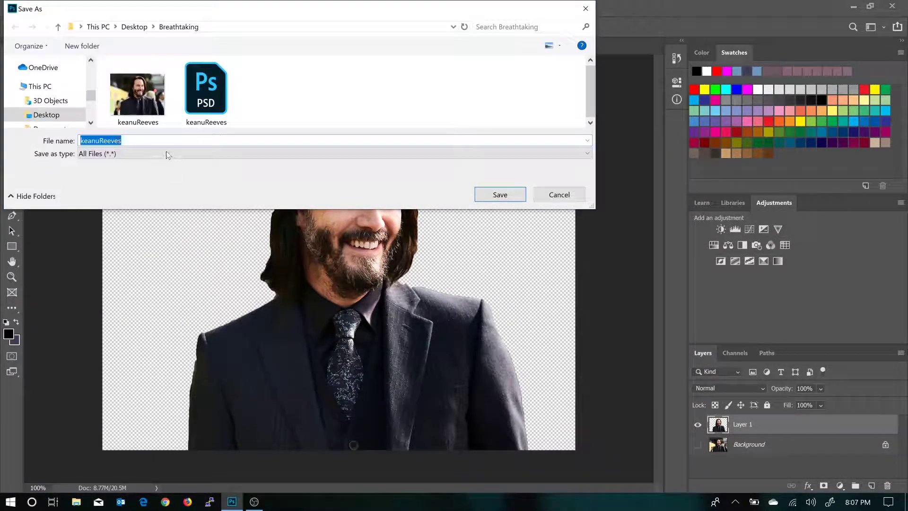
{"action": "left_click", "coordinate": [166, 141]}
{"action": "type", "text": "Cutout"}
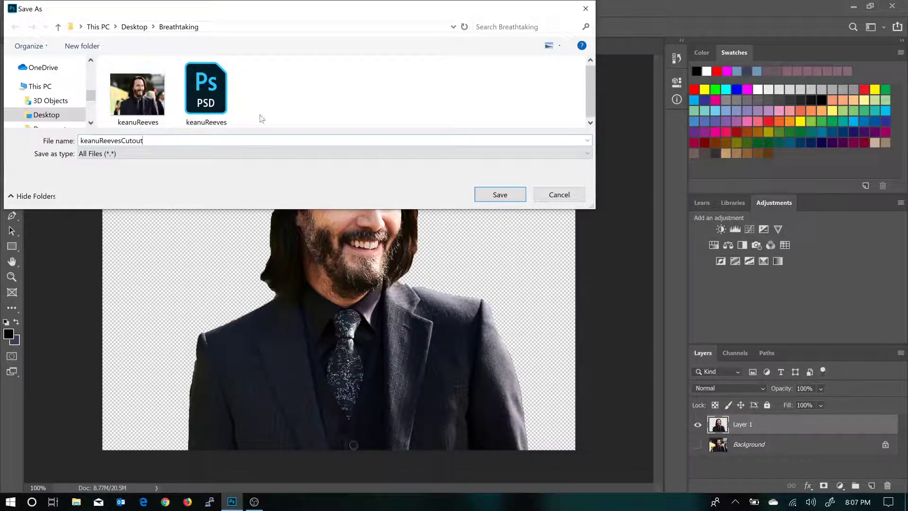
{"action": "left_click", "coordinate": [499, 194]}
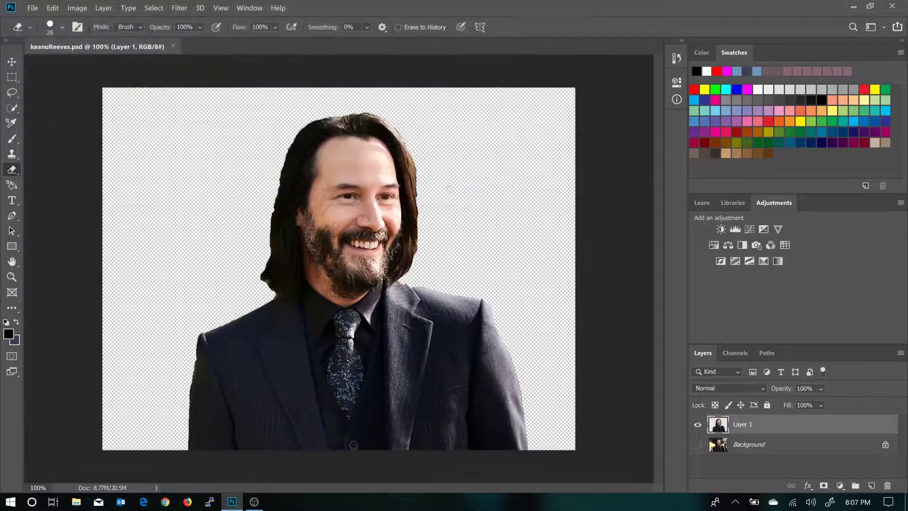